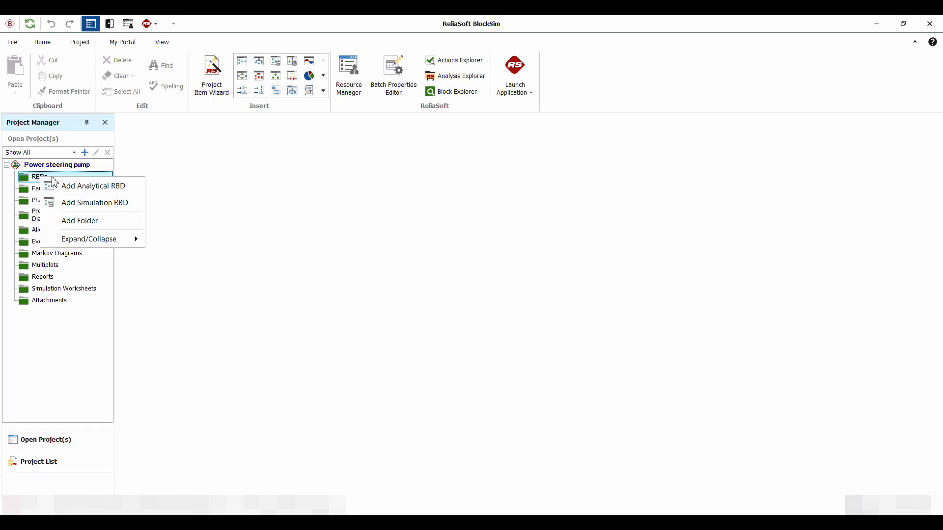
# Build analytical RBDs with system-level diagrams from the RCM++/XFMEA data for the entire Power steering pump hierarchy
pyautogui.click(227, 178)
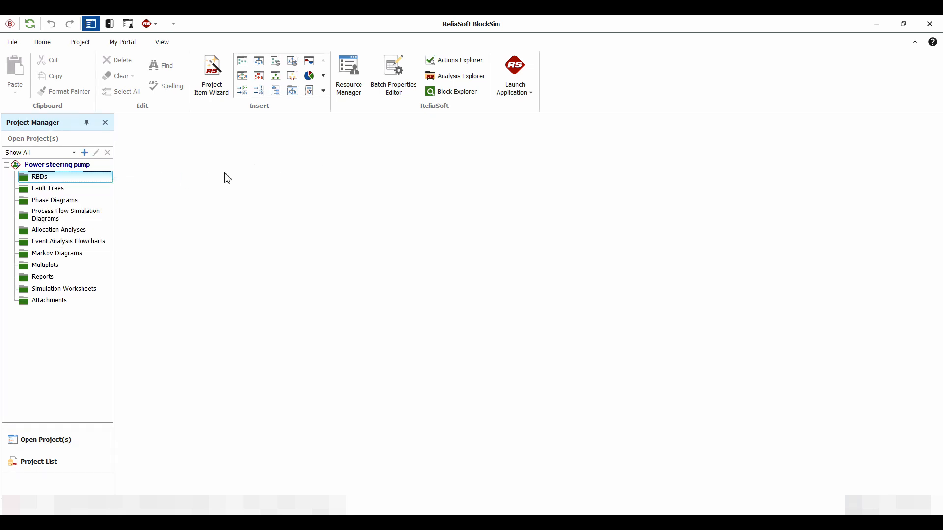
pyautogui.click(324, 91)
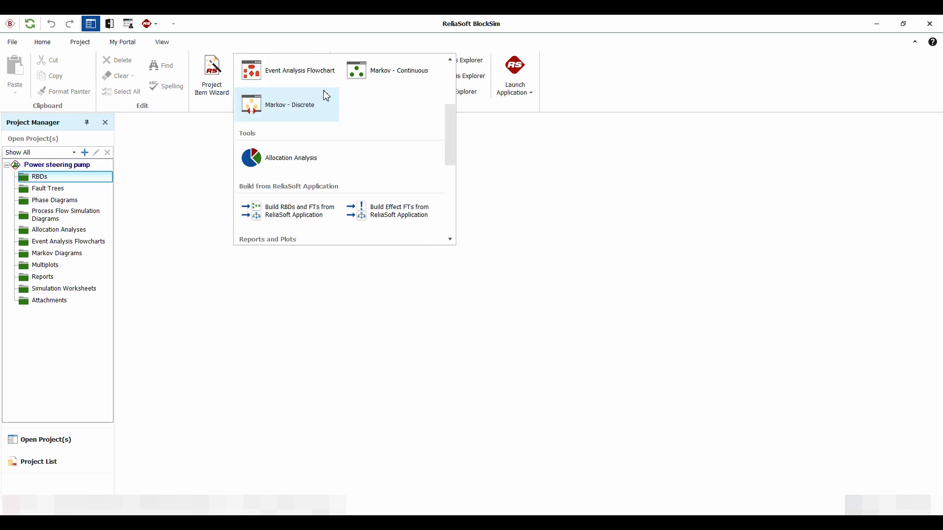
pyautogui.scroll(3, 448, 127)
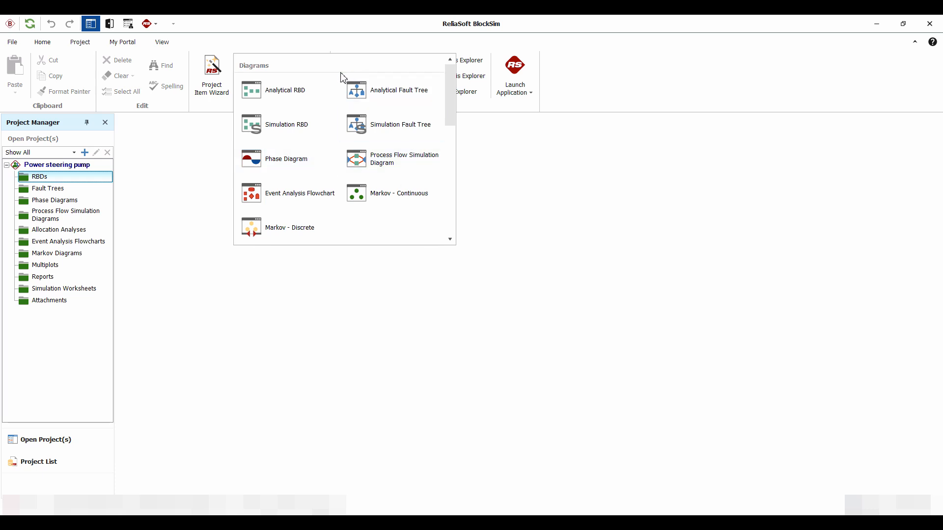
pyautogui.moveTo(449, 103); pyautogui.dragTo(447, 154)
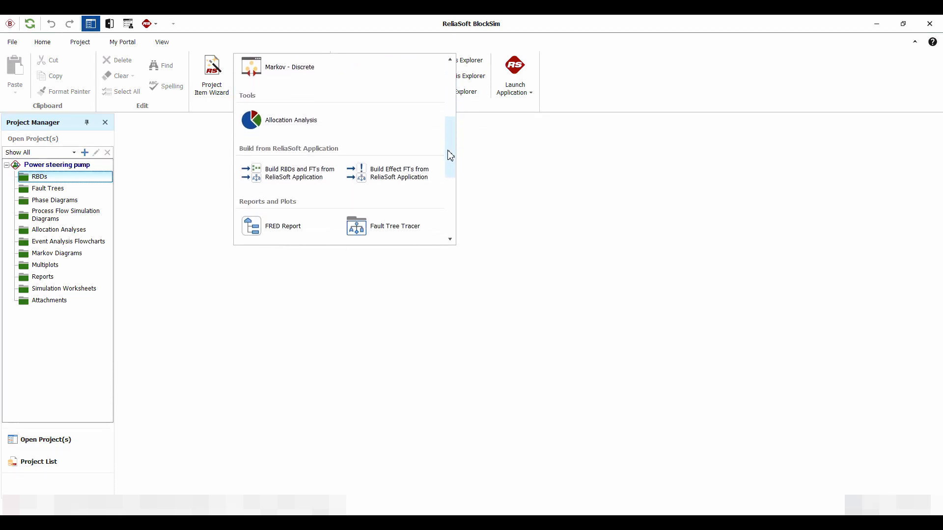
pyautogui.click(286, 178)
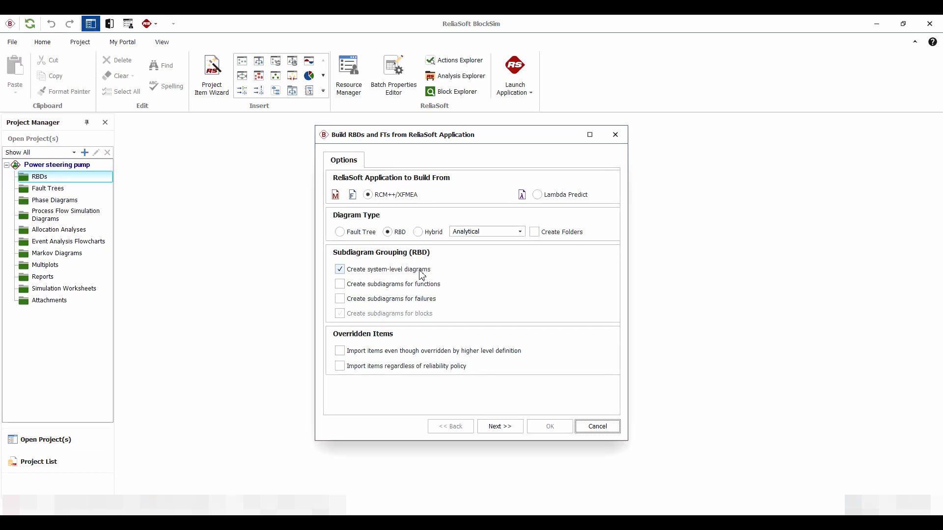
pyautogui.click(503, 430)
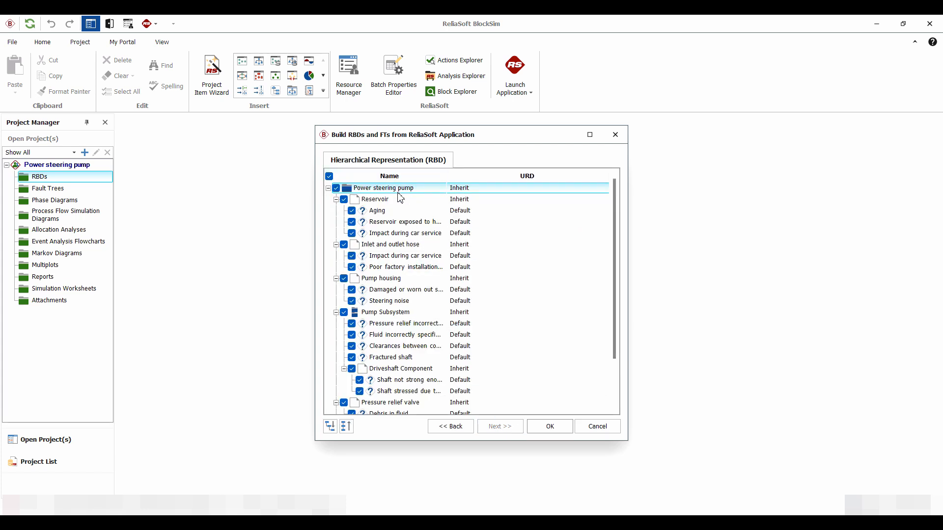
pyautogui.click(559, 432)
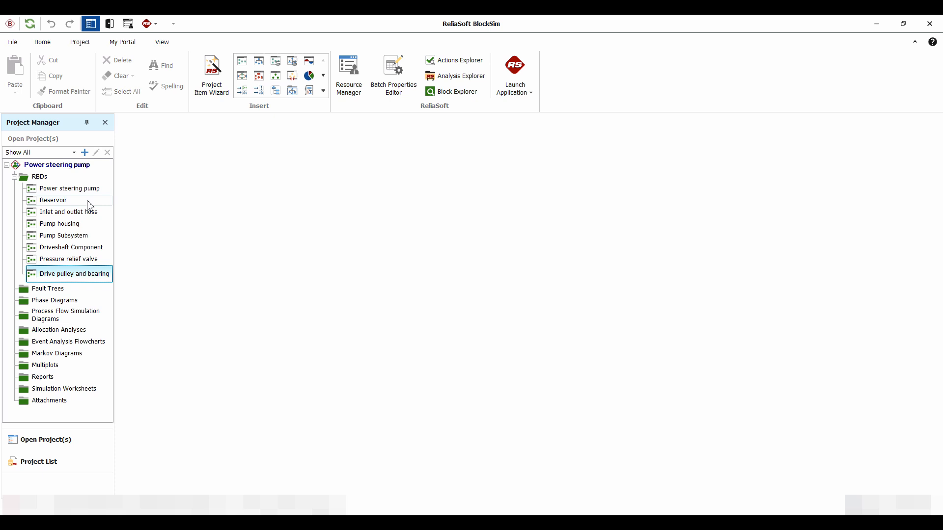
# Open the Power steering pump RBD, examine its Reservoir subdiagram, and return to the system diagram
pyautogui.doubleClick(62, 189)
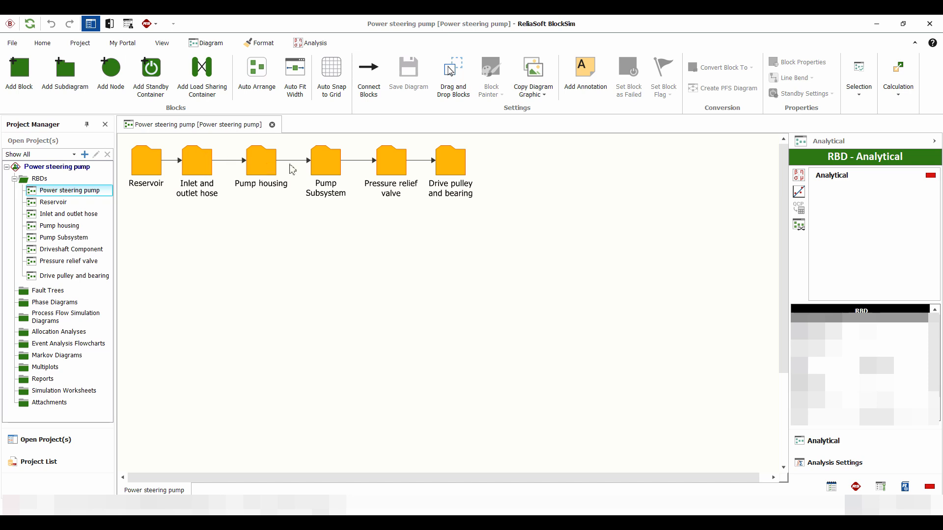
pyautogui.doubleClick(149, 162)
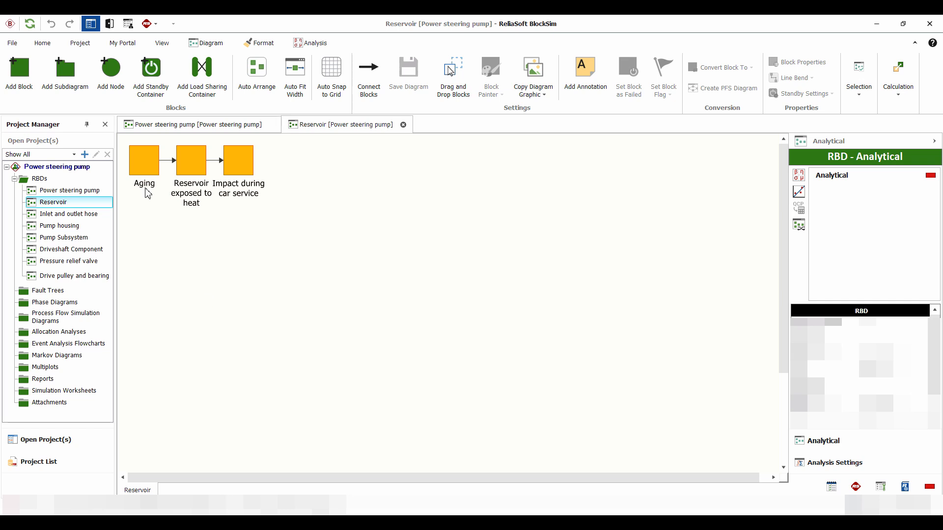
pyautogui.click(187, 125)
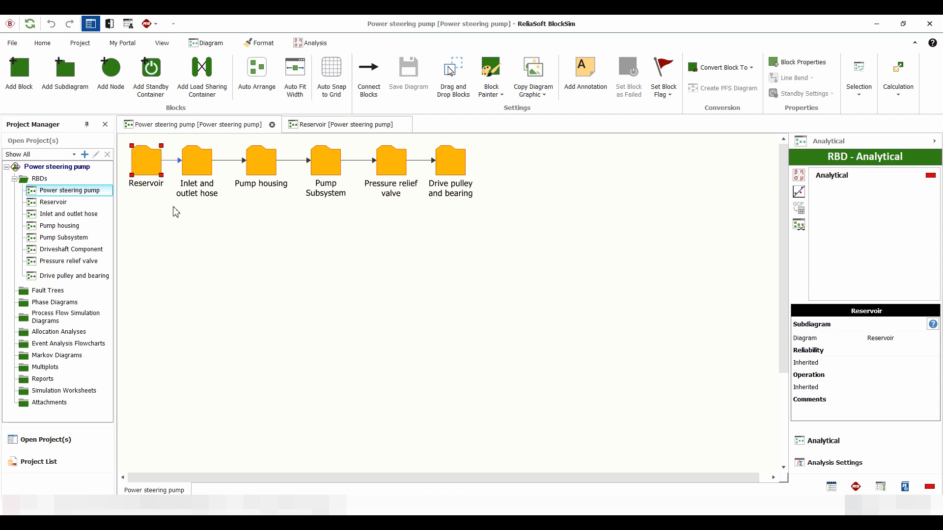
# Convert the Reservoir subdiagram block in the Power steering pump diagram to a standard block
pyautogui.rightClick(148, 164)
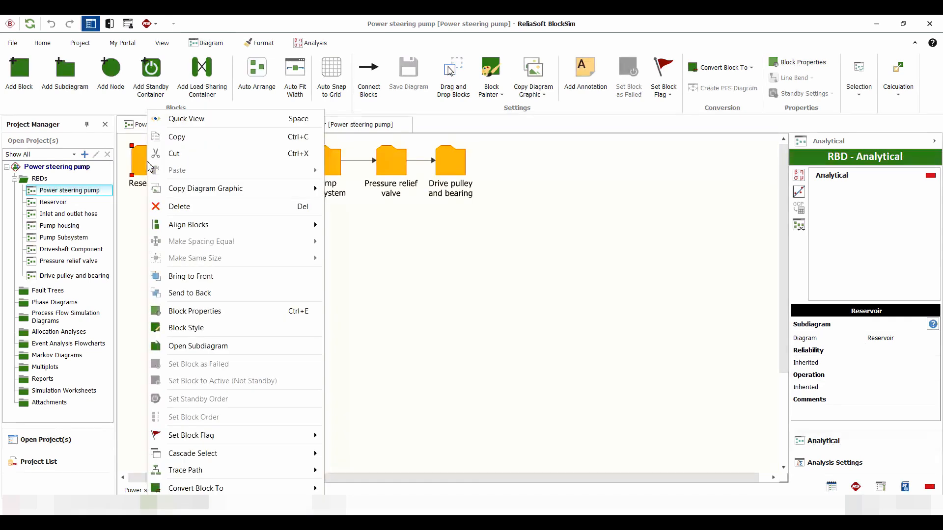
pyautogui.moveTo(204, 490)
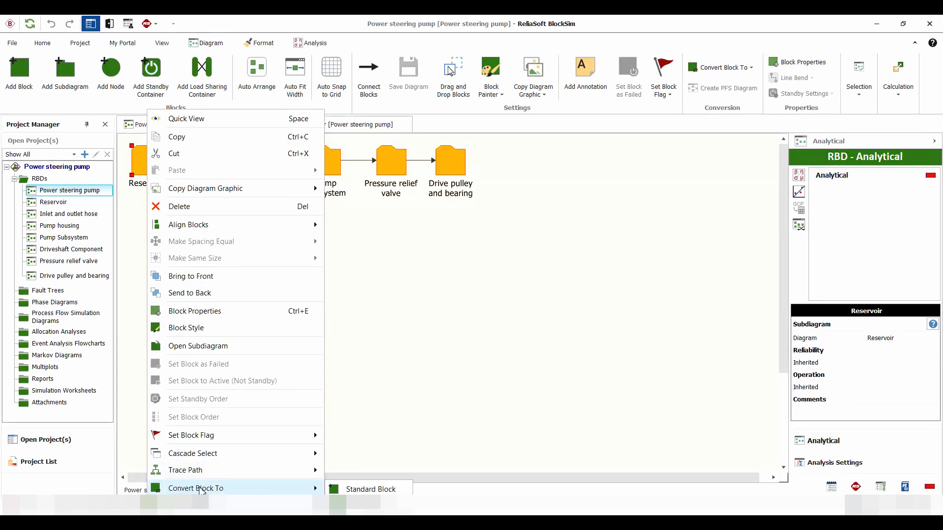
pyautogui.click(370, 489)
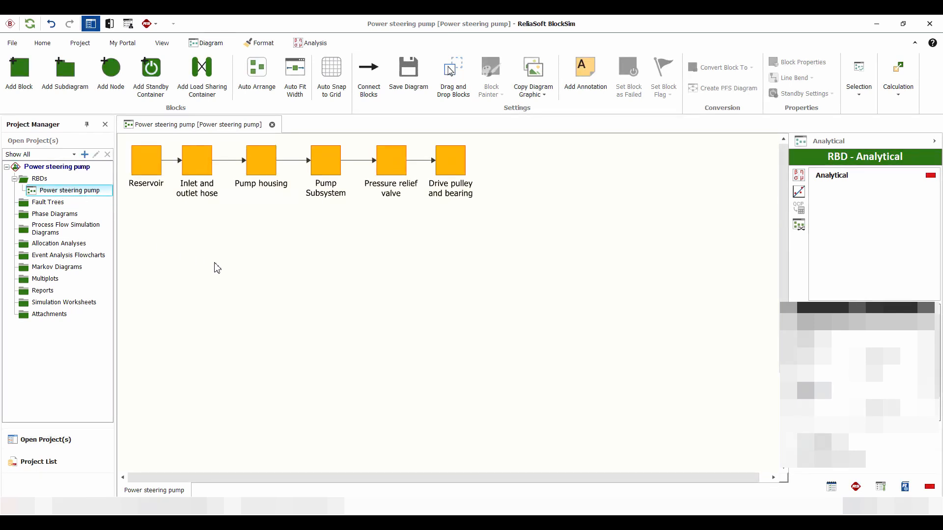
# Choose the 2P-Weibull distribution for the Reservoir block's reliability model in its block properties
pyautogui.click(146, 169)
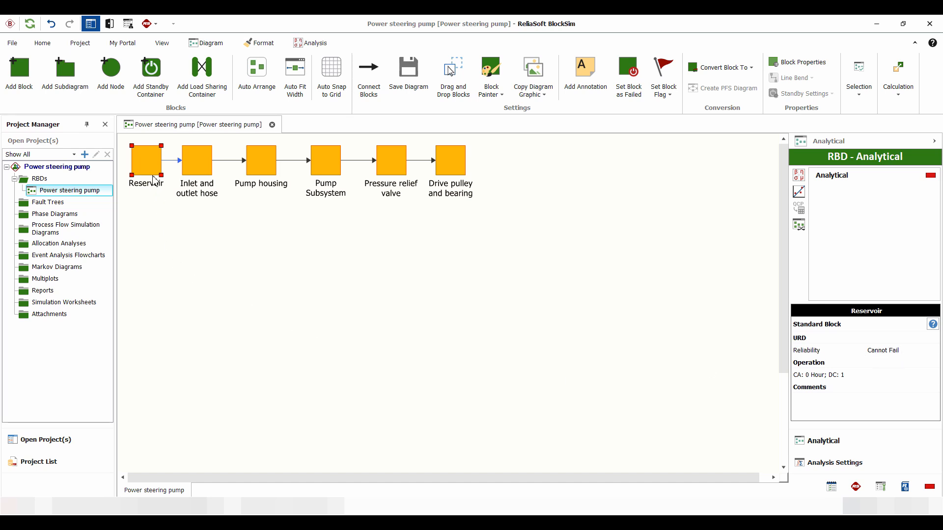
pyautogui.doubleClick(148, 163)
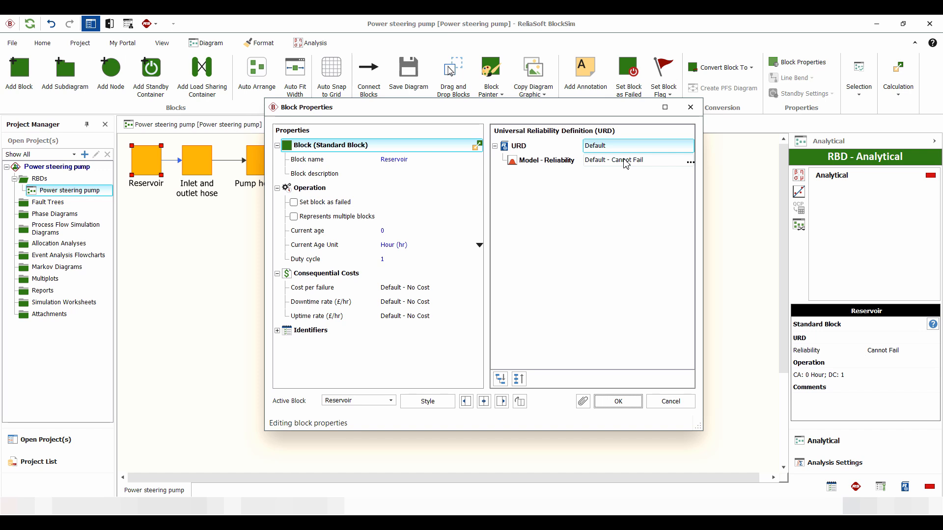
pyautogui.click(689, 164)
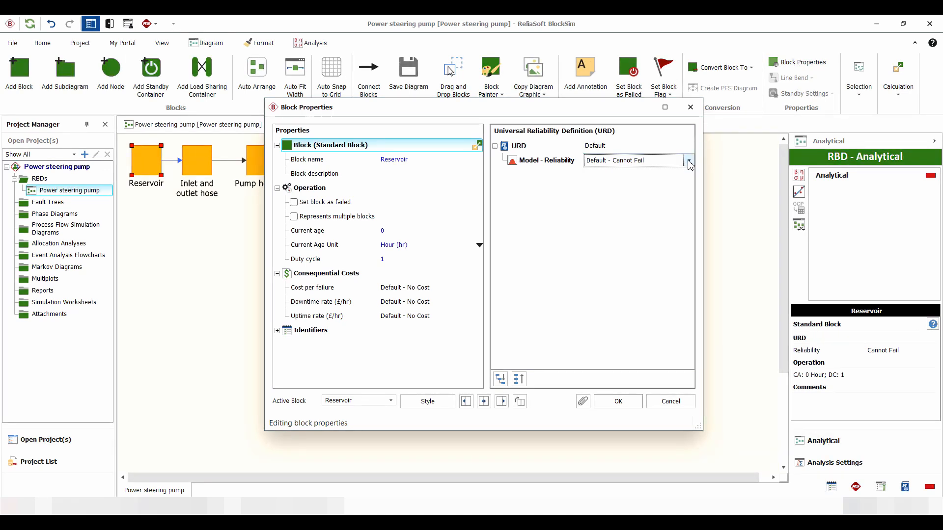
pyautogui.click(690, 161)
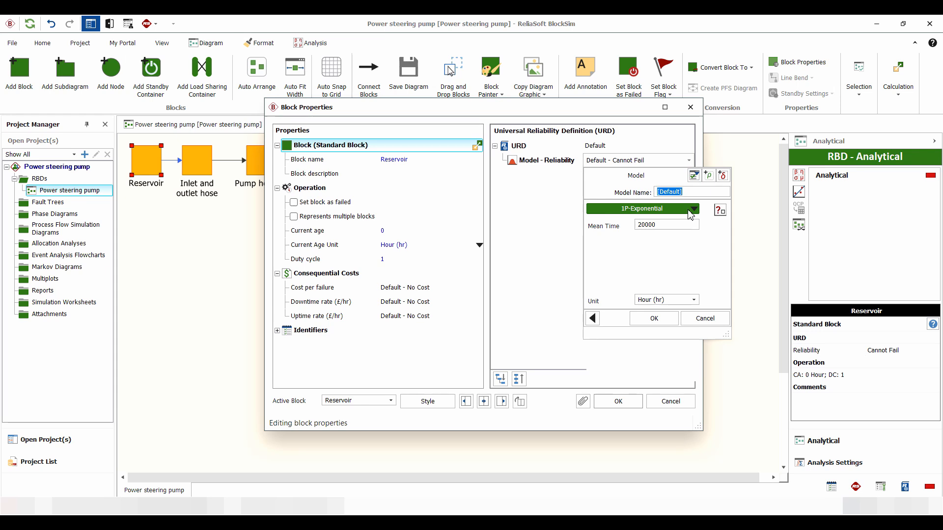
pyautogui.click(693, 210)
pyautogui.moveTo(660, 222)
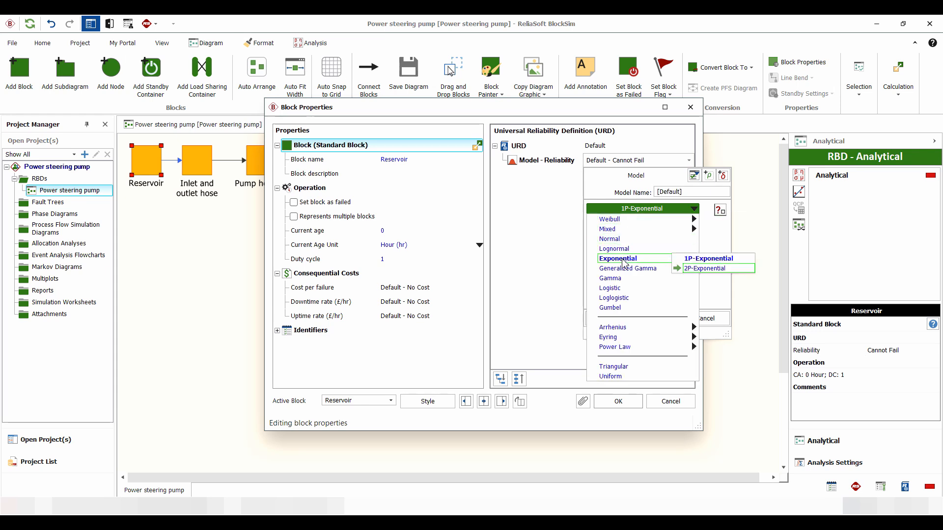
pyautogui.moveTo(624, 221)
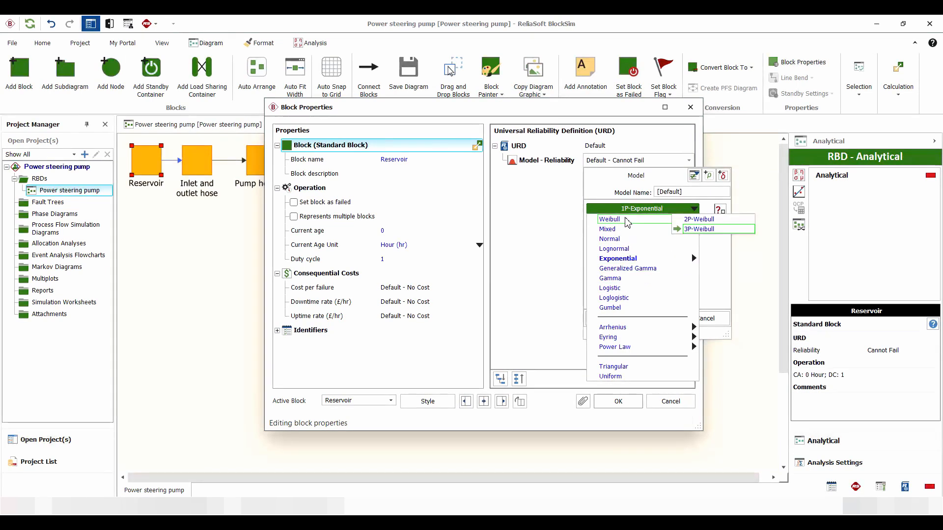
pyautogui.click(696, 222)
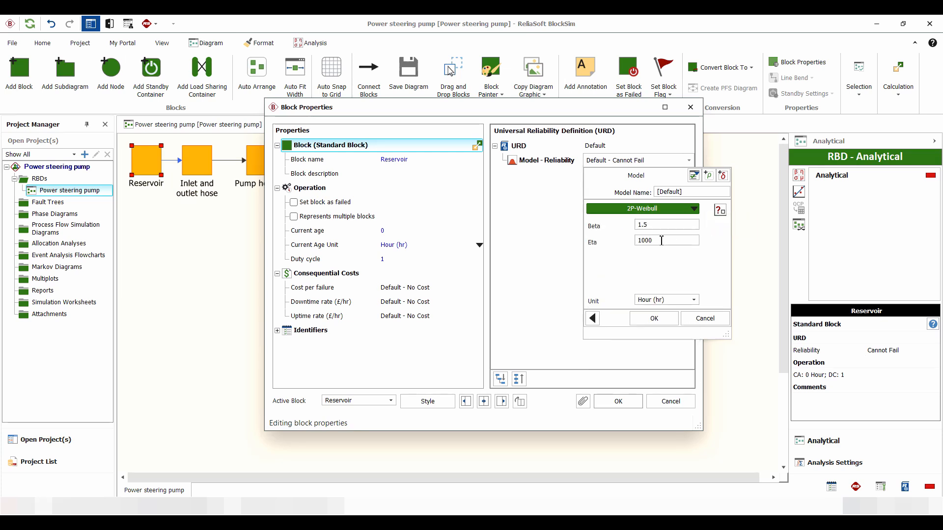
# Set the Reservoir model's Eta to 15200 hours with Beta at 1.5, and apply the block properties
pyautogui.doubleClick(655, 225)
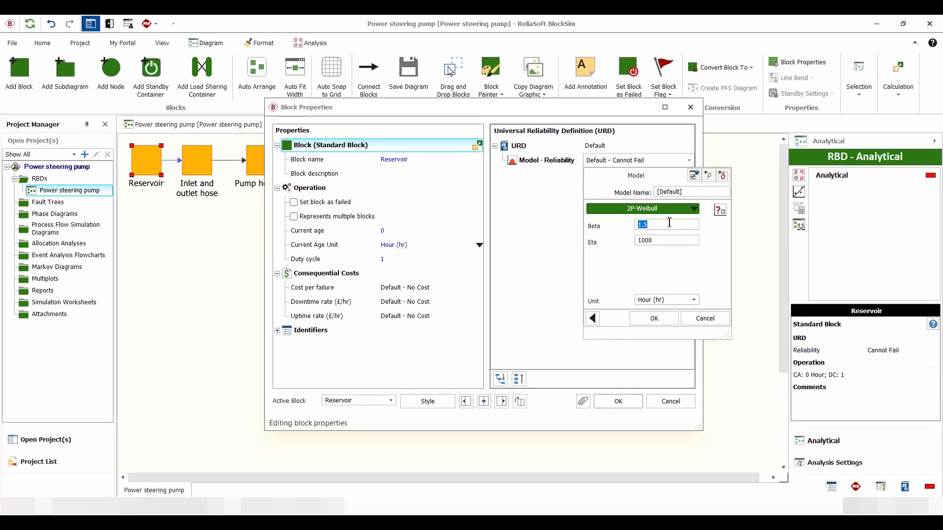
pyautogui.doubleClick(663, 240)
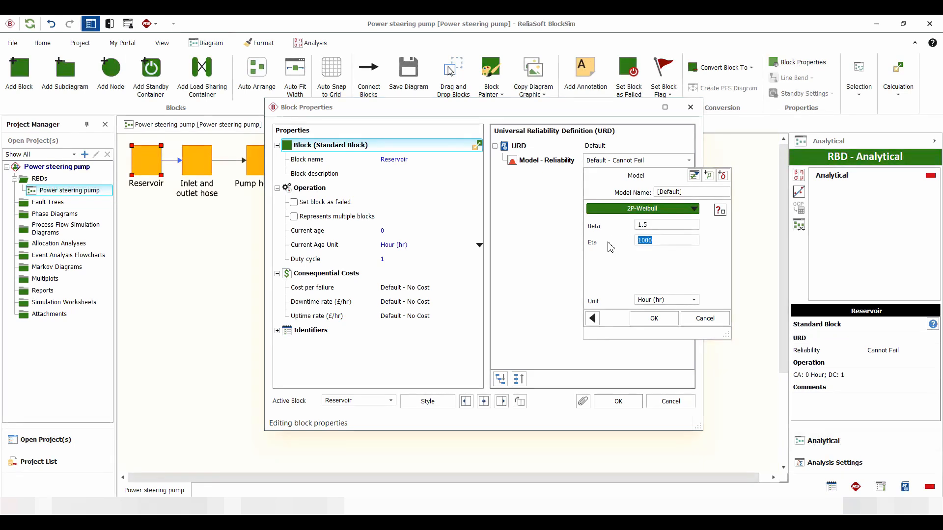
pyautogui.write('15200')
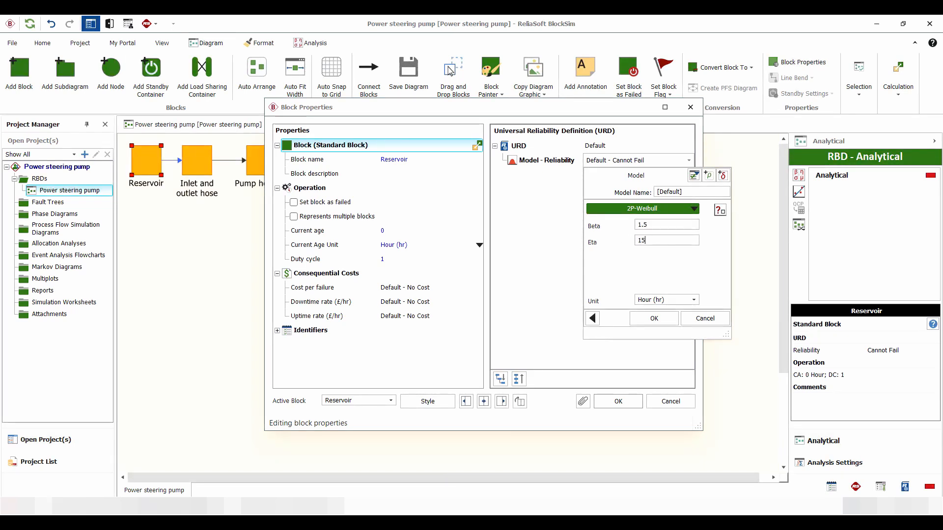
pyautogui.click(657, 318)
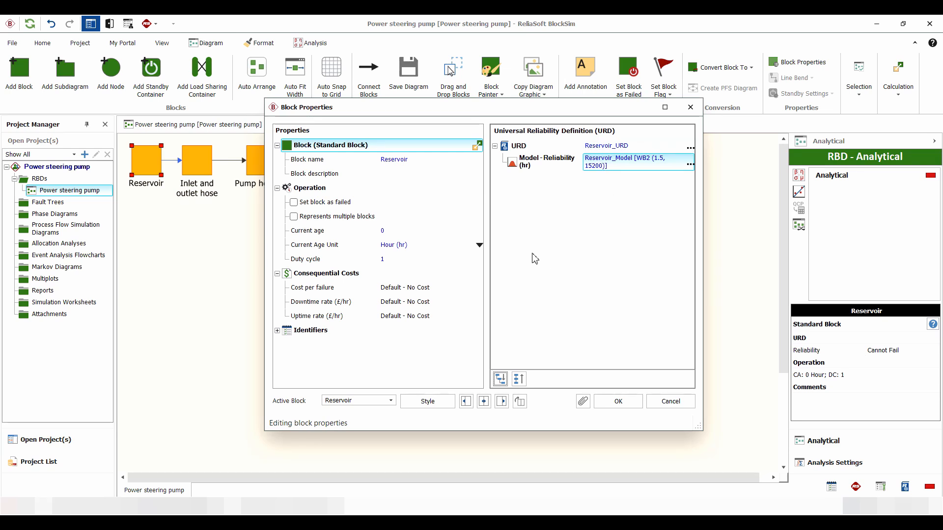
pyautogui.click(618, 402)
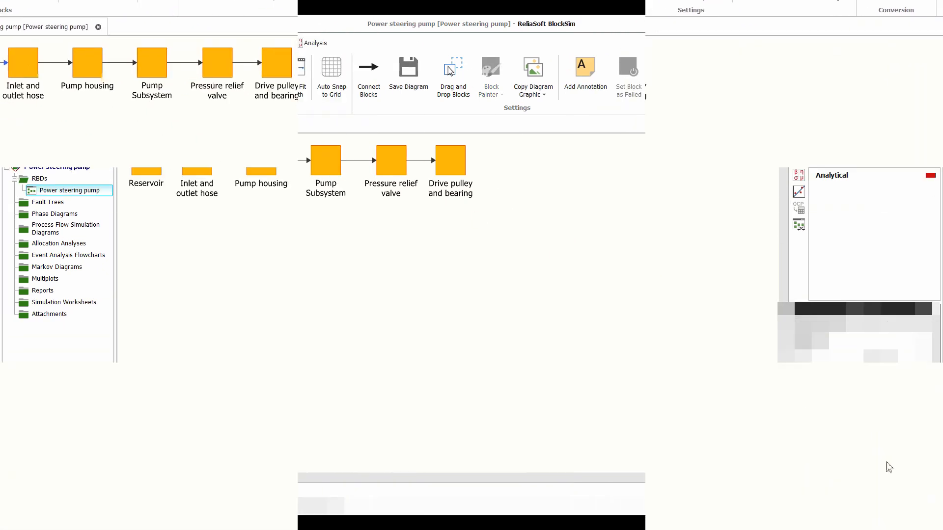
# Review the reliability models assigned to the Reservoir, Inlet and outlet hose, Pump housing and Pump Subsystem blocks
pyautogui.click(700, 155)
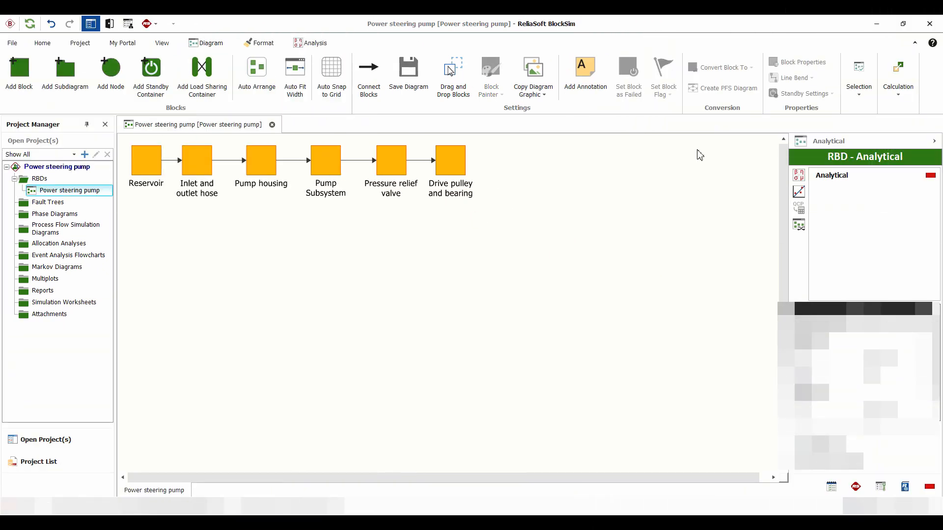
pyautogui.click(143, 170)
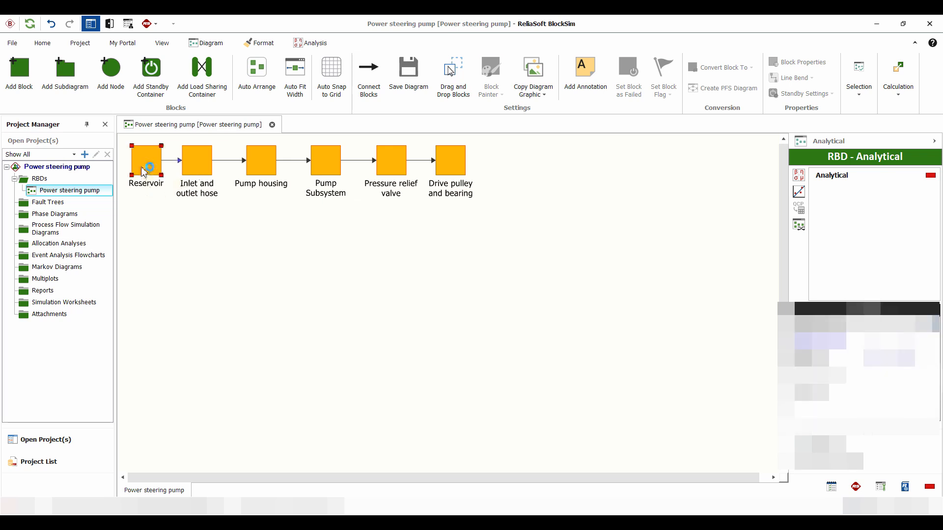
pyautogui.click(200, 164)
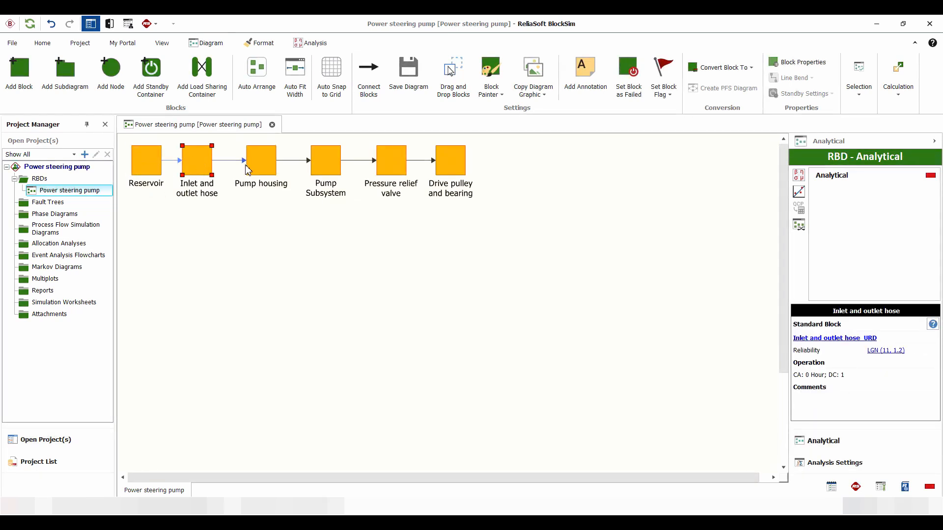
pyautogui.click(268, 167)
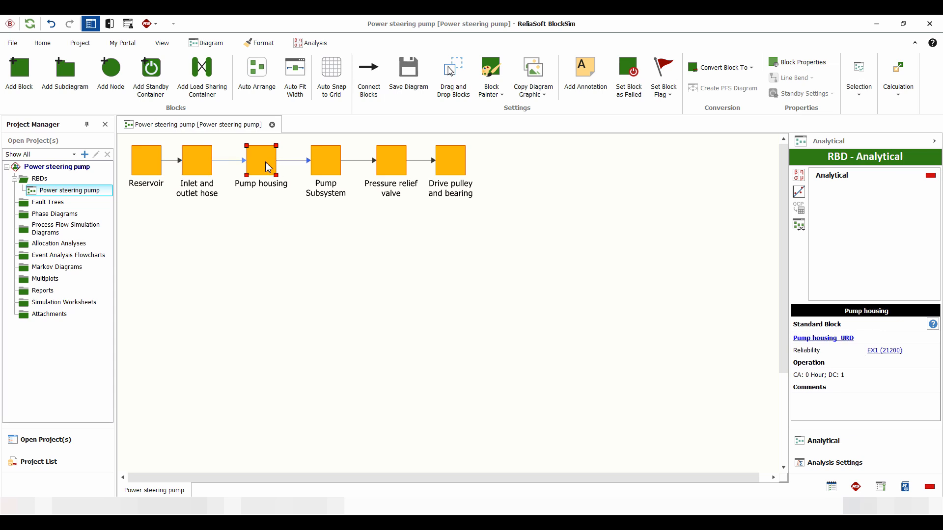
pyautogui.click(324, 164)
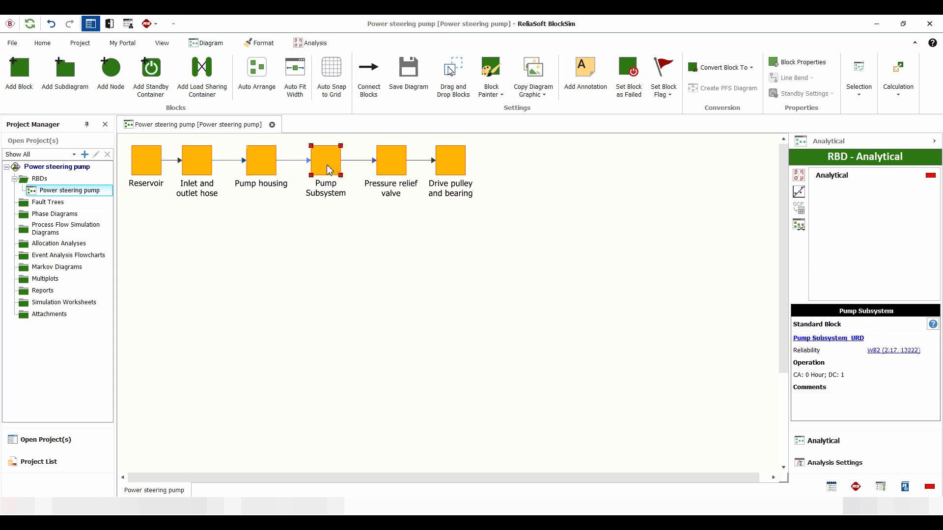
pyautogui.click(500, 221)
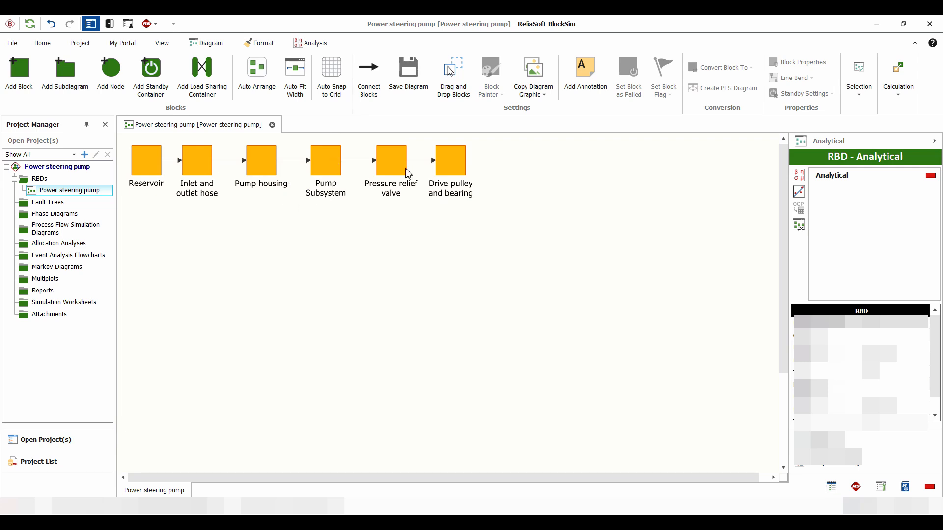
# Calculate the Power steering pump diagram analytically and plot its system Reliability vs. Time
pyautogui.click(799, 178)
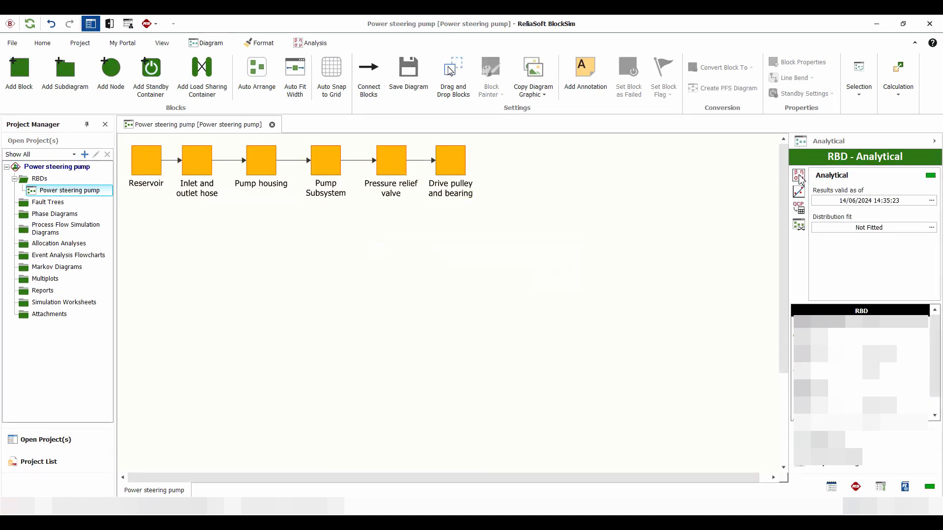
pyautogui.click(799, 193)
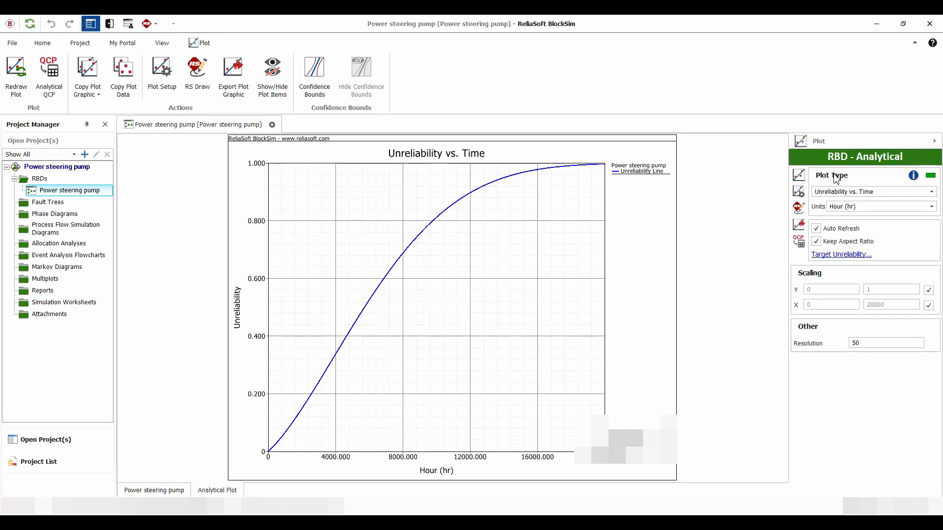
pyautogui.click(833, 192)
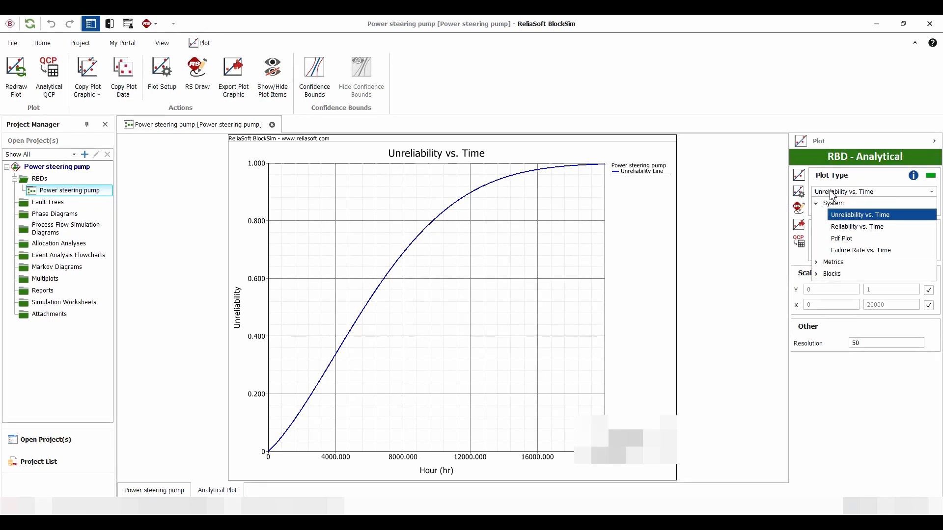
pyautogui.click(847, 227)
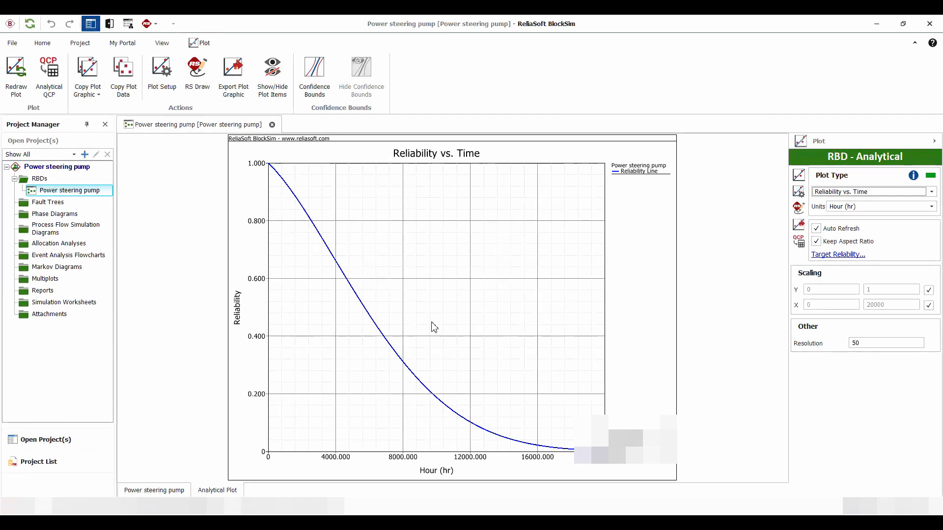
# Plot the system's probability density function, followed by its Failure Rate vs. Time, in hours
pyautogui.click(865, 191)
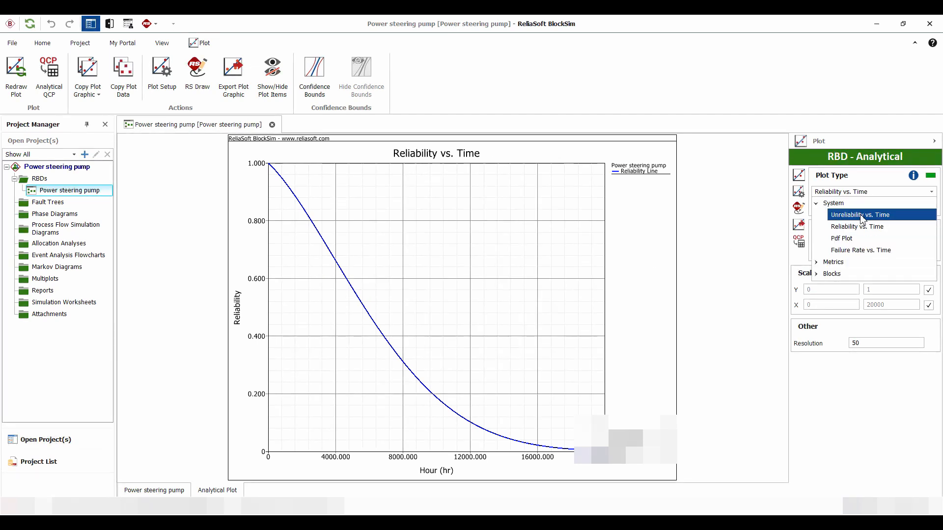
pyautogui.click(845, 239)
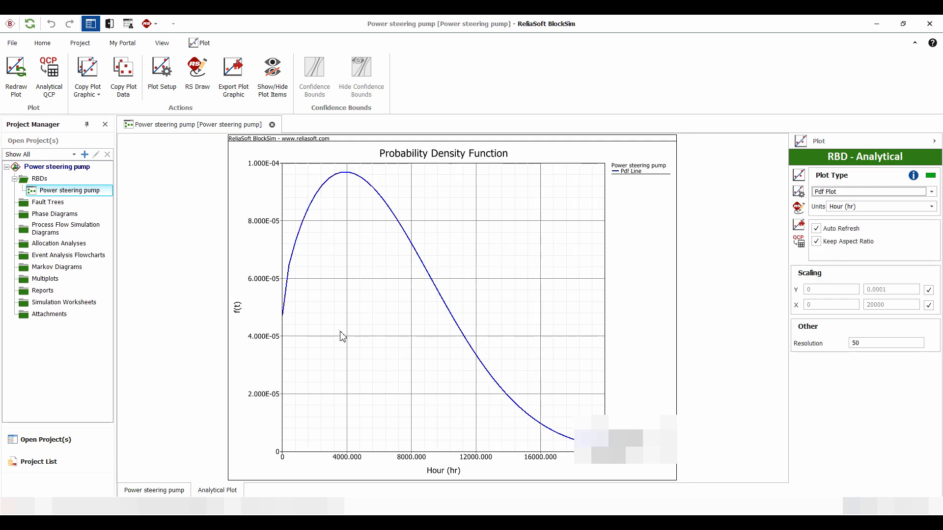
pyautogui.click(843, 193)
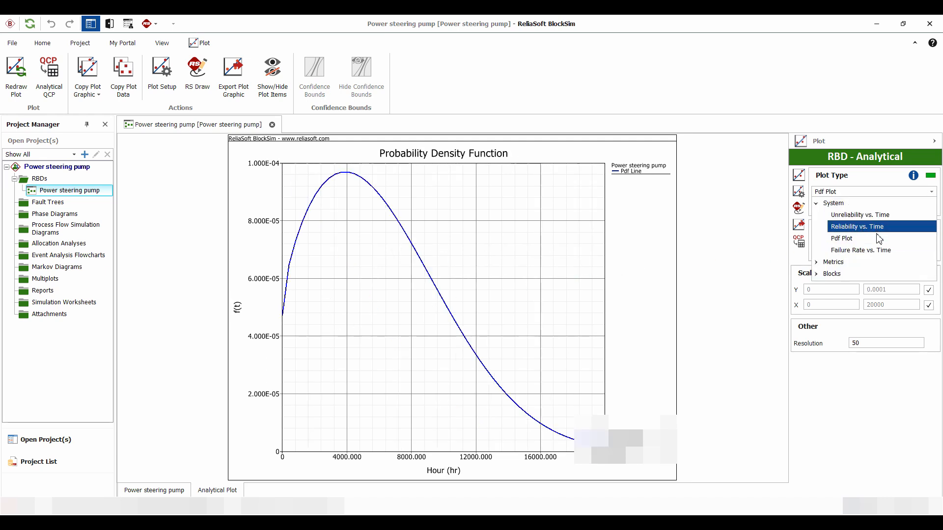
pyautogui.click(855, 251)
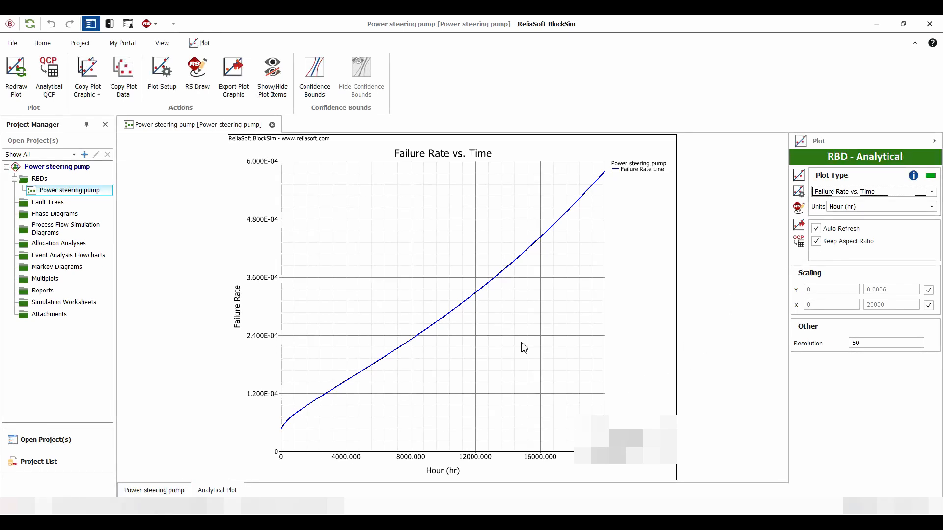
# Calculate the system's reliability for a mission end time of 18 months in the QCP, and return to the Power steering pump diagram
pyautogui.click(800, 241)
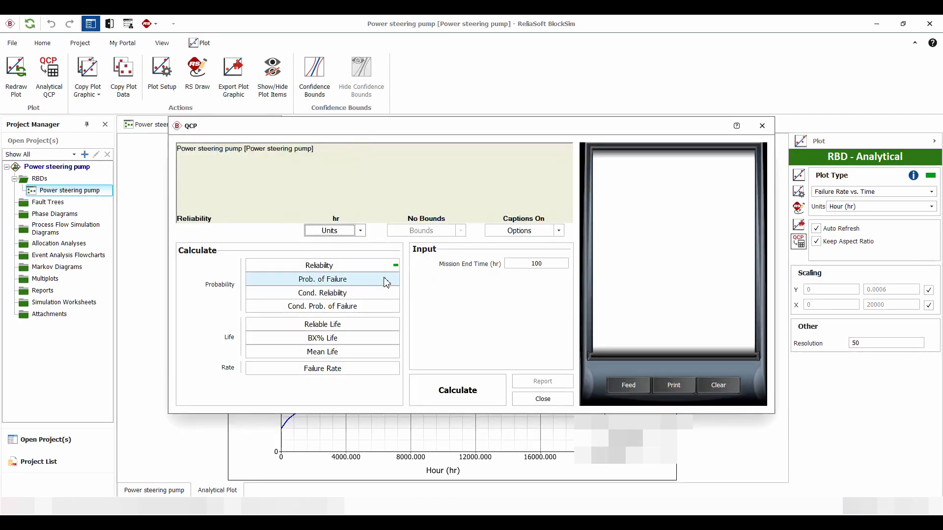
pyautogui.click(357, 265)
pyautogui.click(558, 262)
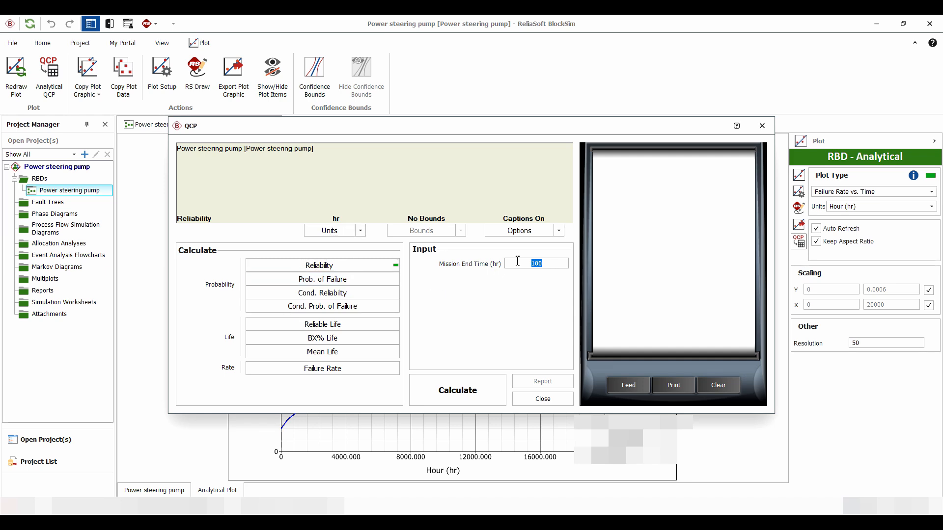
pyautogui.click(360, 231)
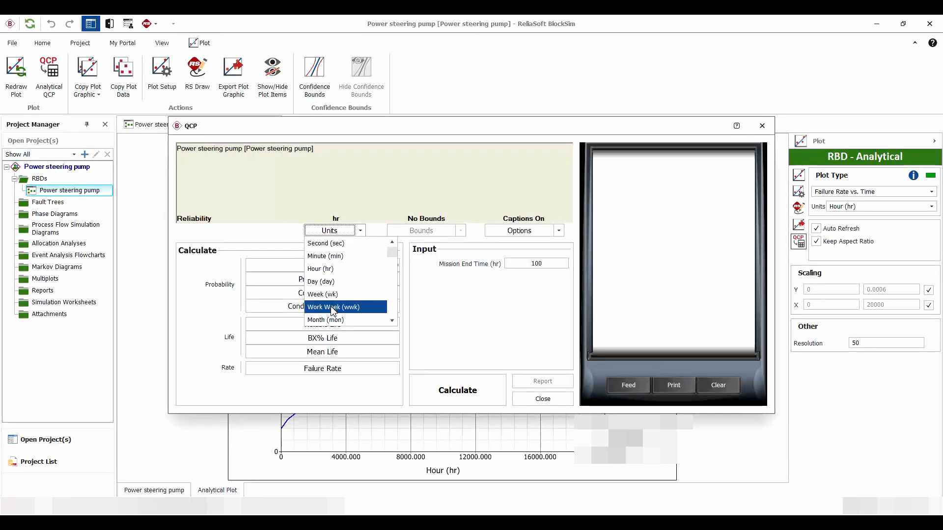
pyautogui.click(326, 320)
pyautogui.click(548, 264)
pyautogui.write('18')
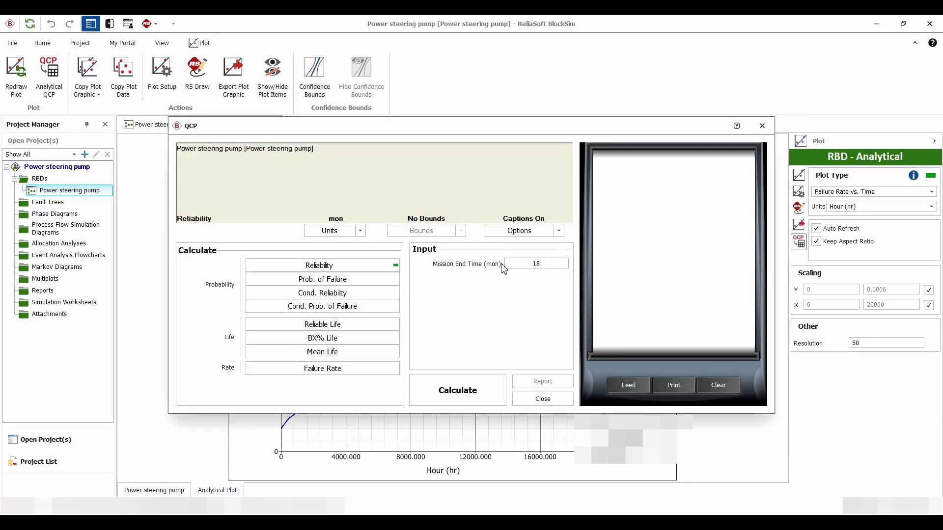
pyautogui.click(474, 389)
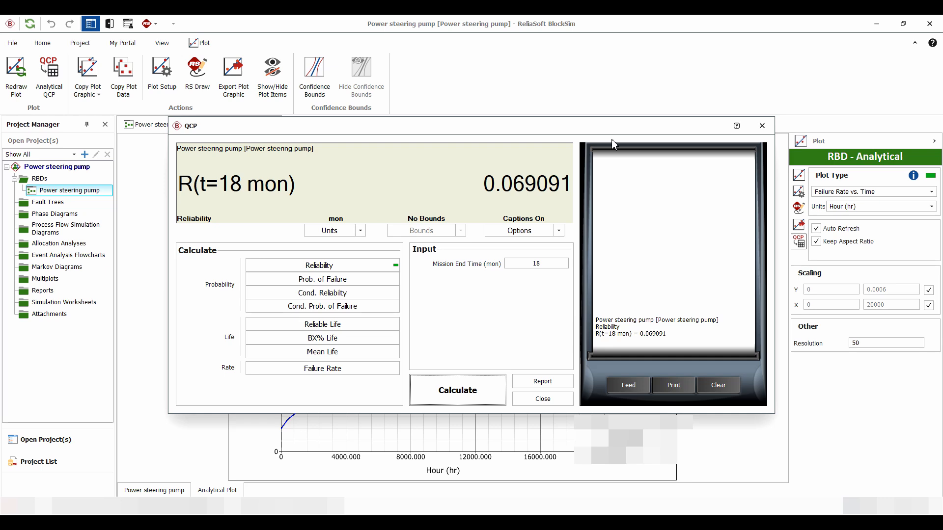
pyautogui.click(761, 126)
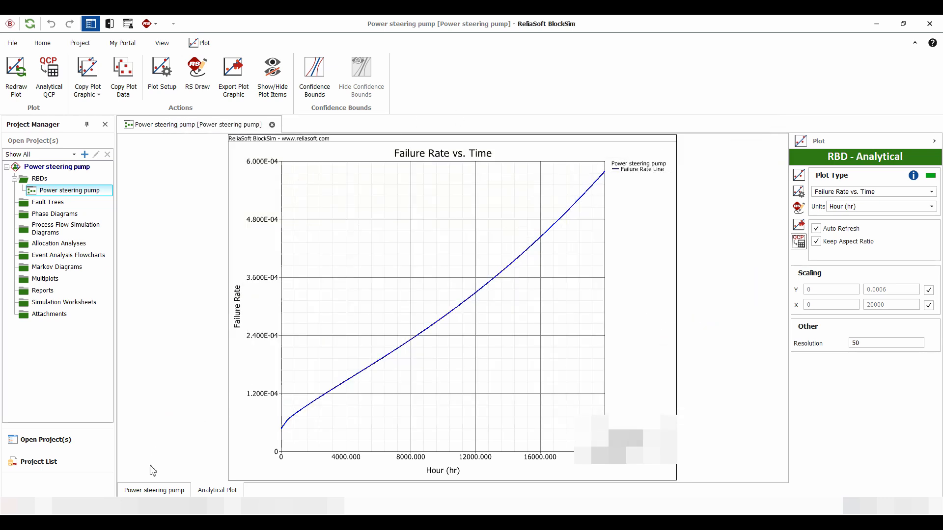
pyautogui.click(153, 490)
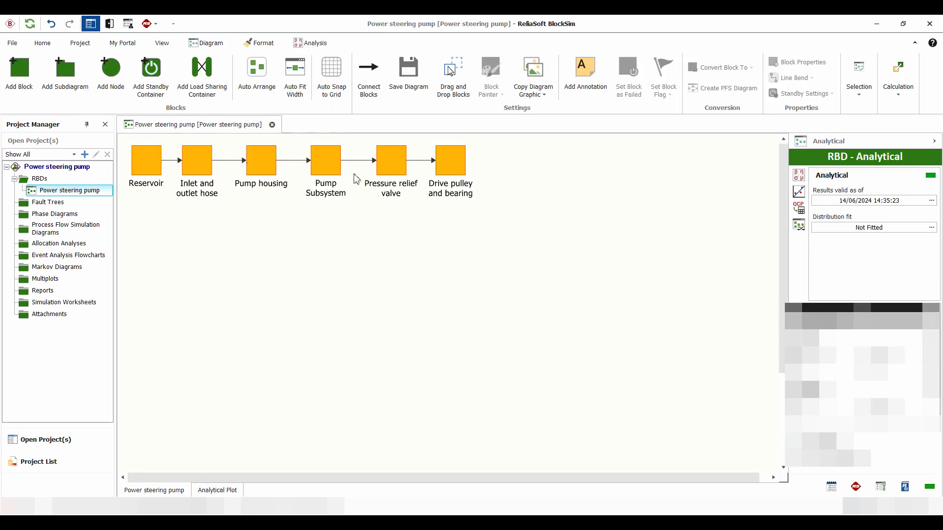